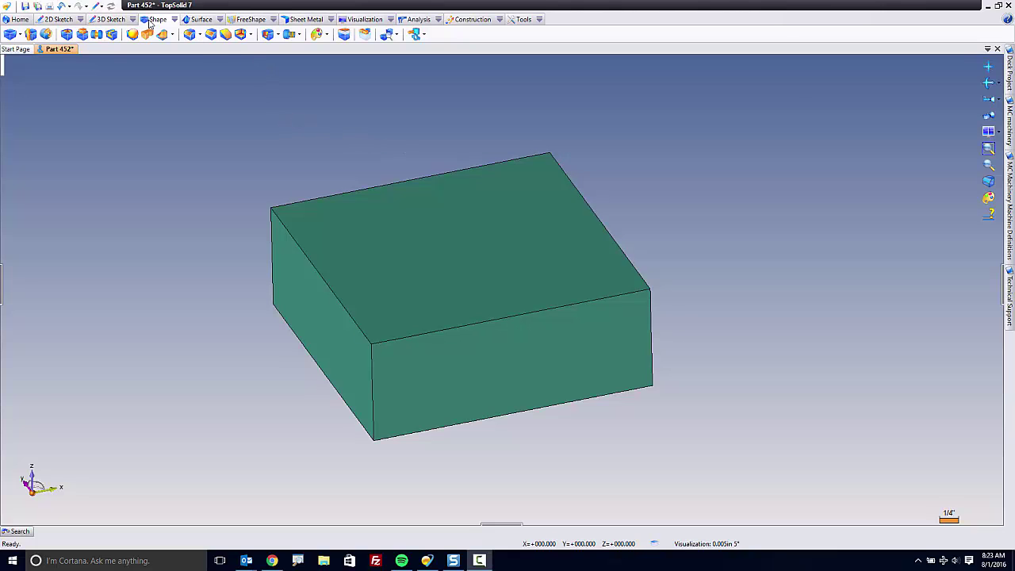
Start a Drilling on the block's top face, placed 0.75 in and 1.125 in from the two nearest edges.
click(269, 36)
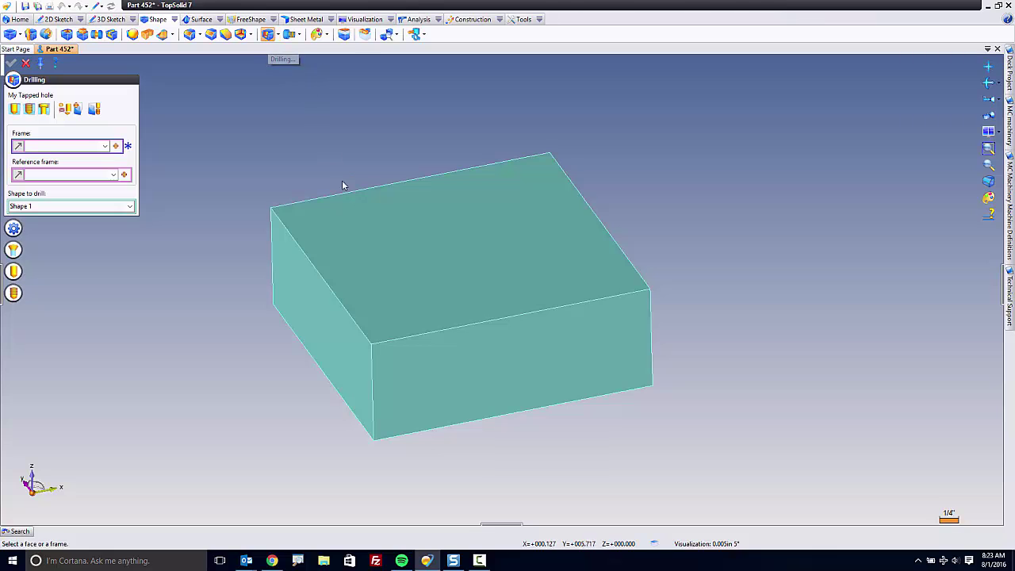
click(396, 299)
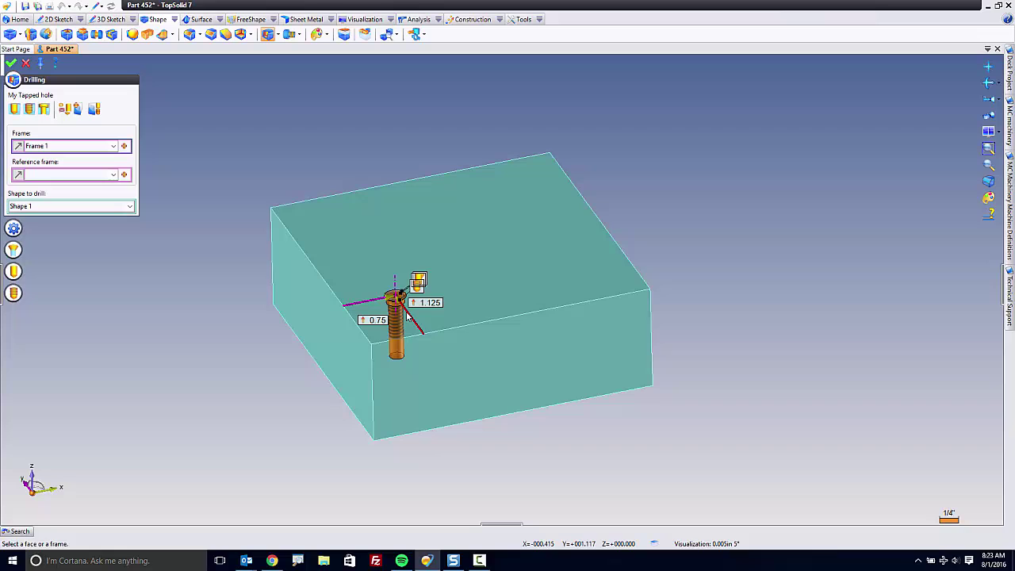
Try the plain hole, tapped hole and spot faced hole types on the drilling.
click(15, 110)
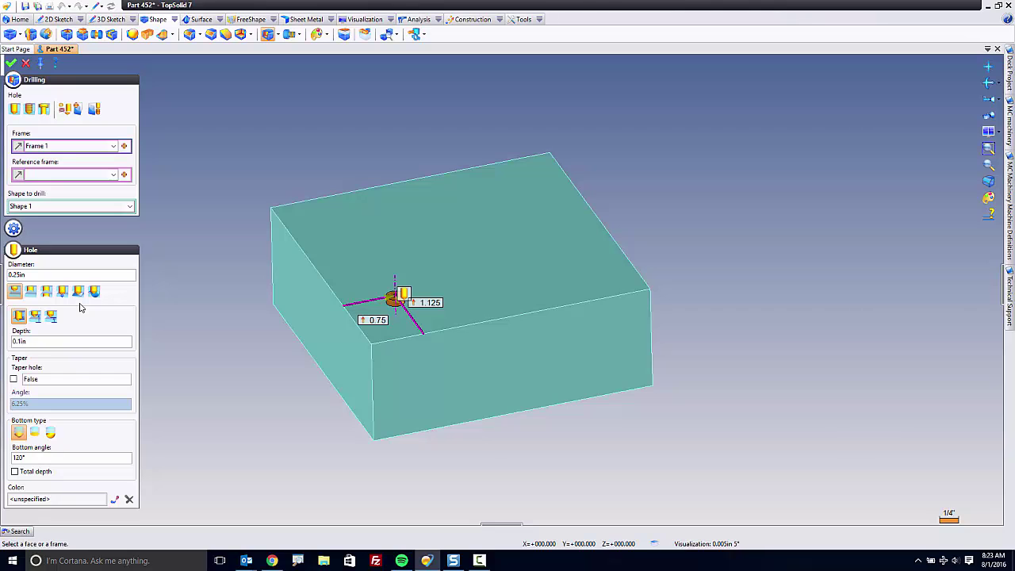
scroll(340, 317, up, 3)
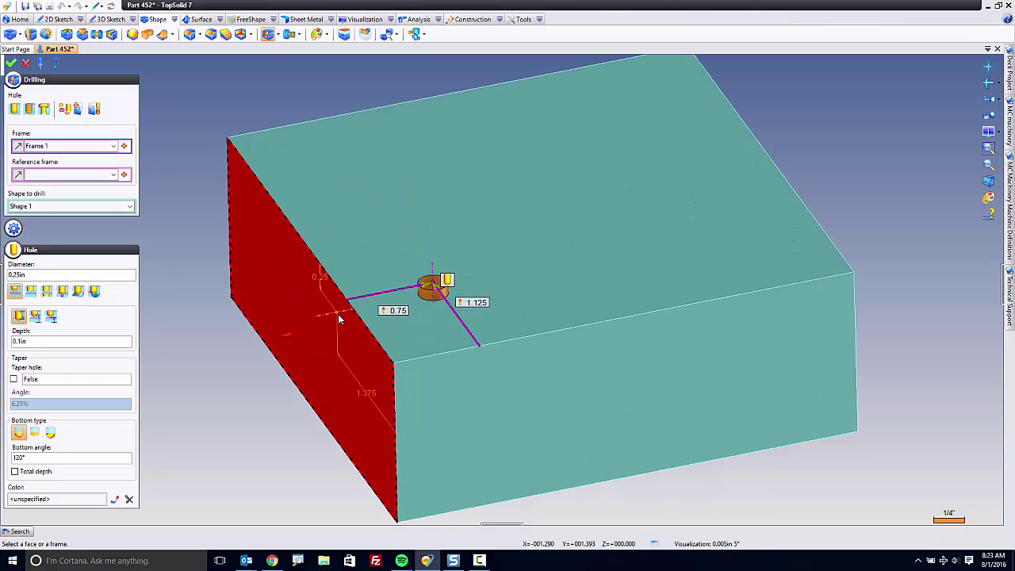
click(30, 111)
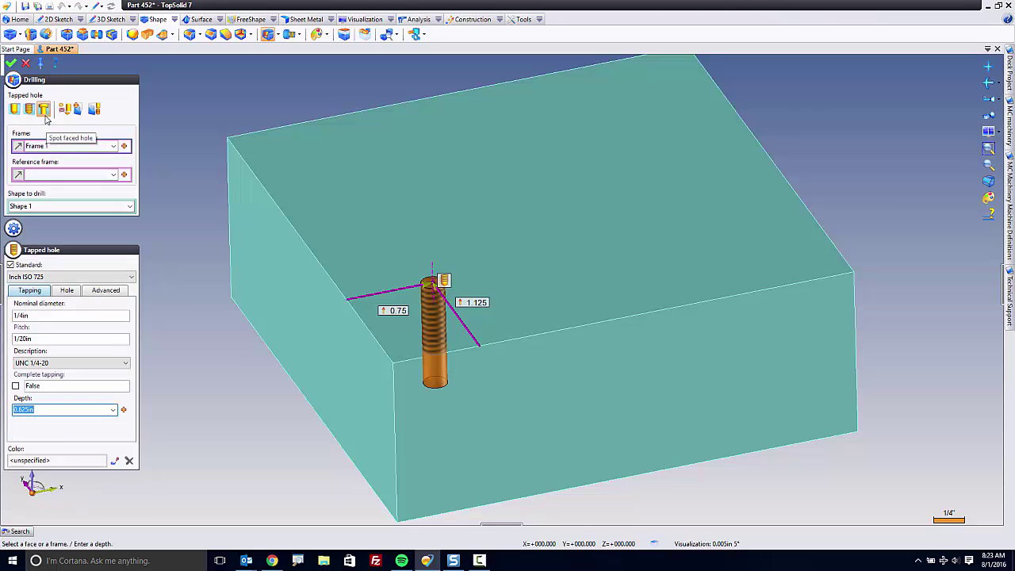
click(45, 113)
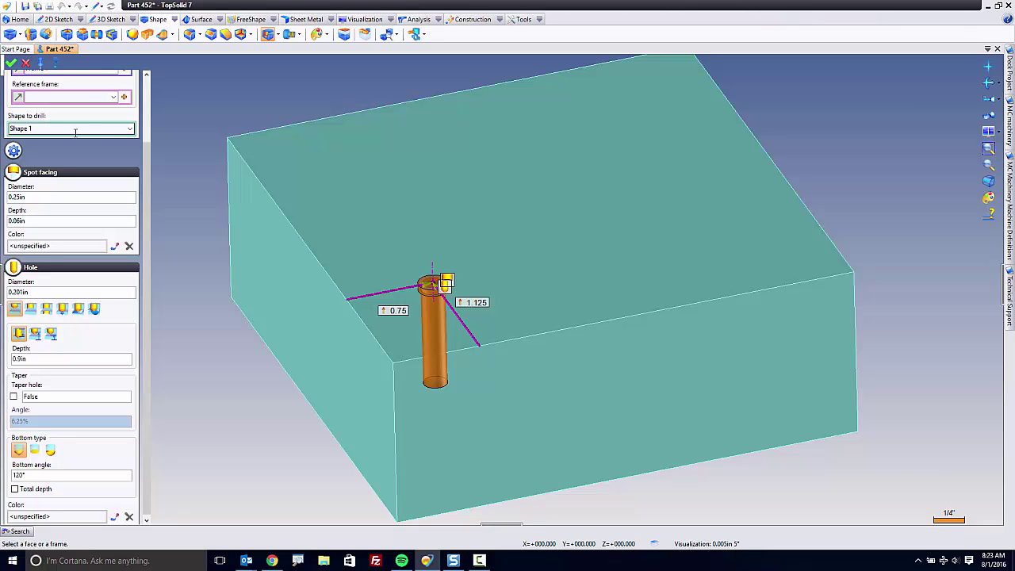
Narrow the Drilling dialog slightly while keeping all hole type and template options in view.
click(146, 130)
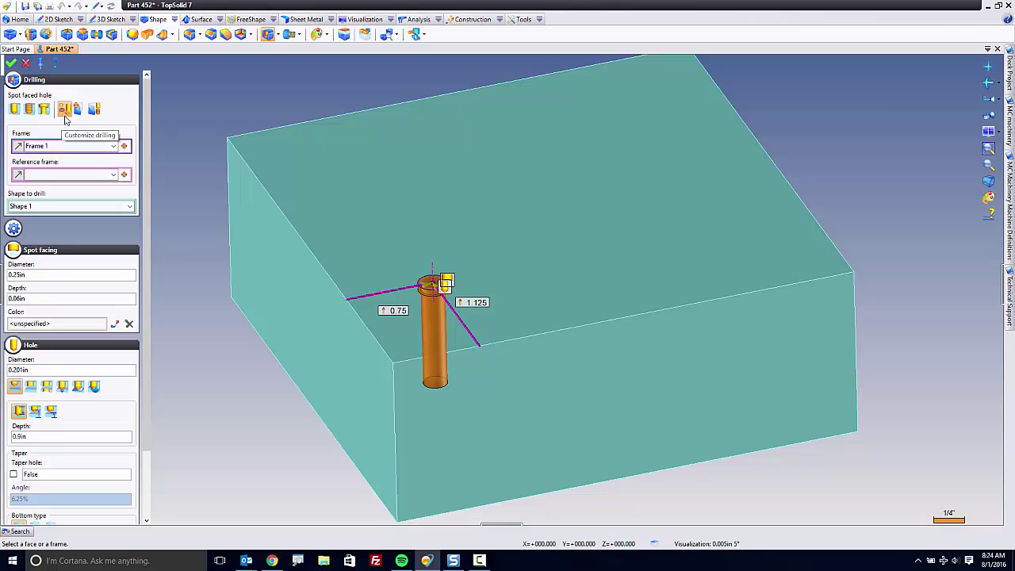
drag(136, 121, 75, 120)
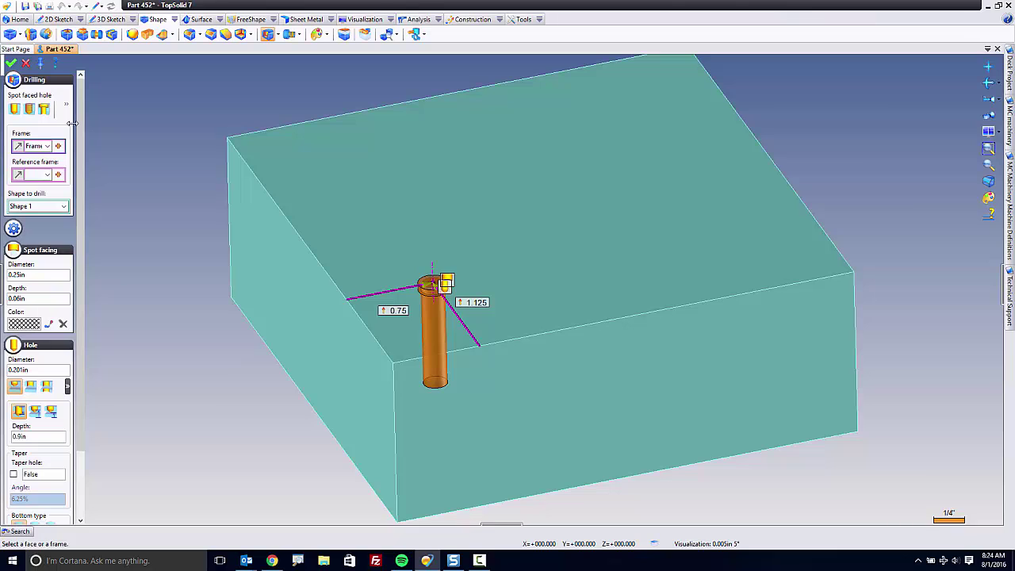
drag(72, 122, 125, 125)
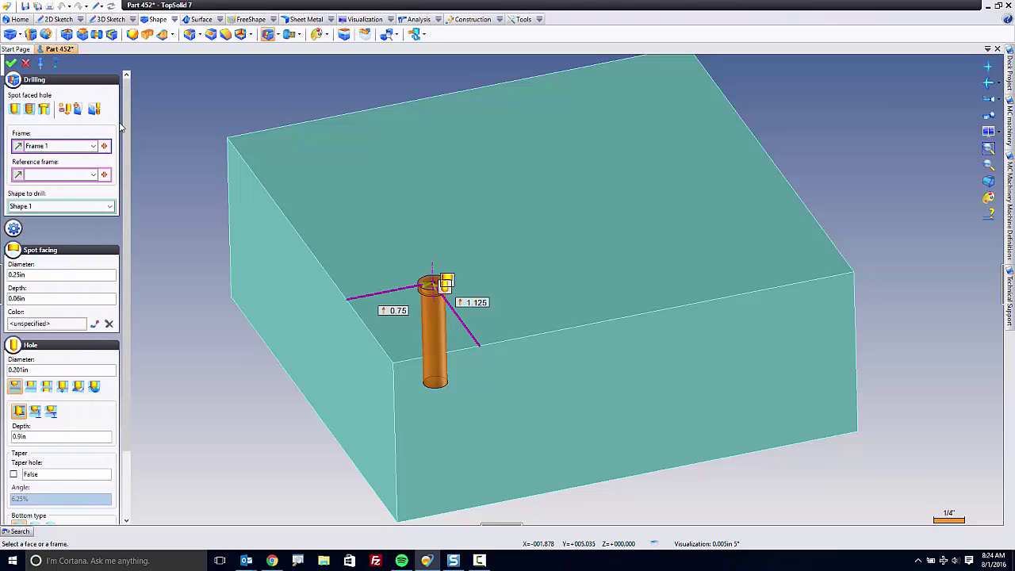
Build a customized drilling from the Counter Sinking, Hole and Tapped Hole primitives, with one of each.
click(65, 111)
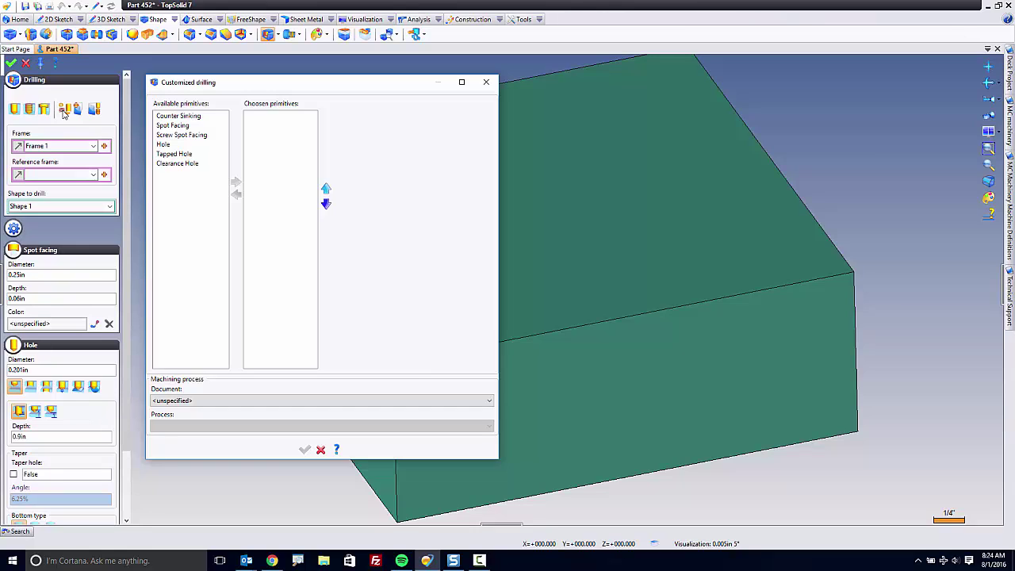
click(196, 117)
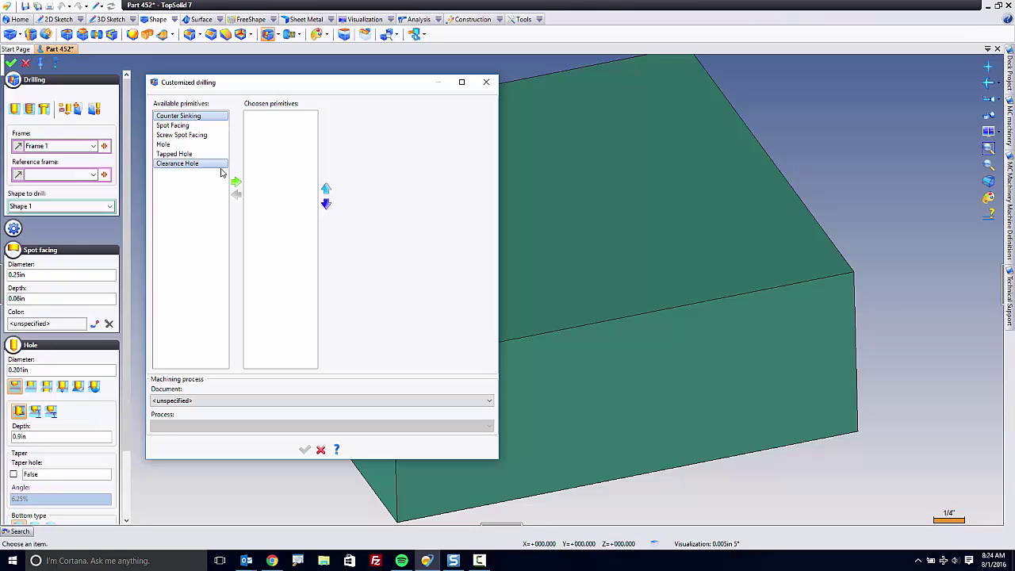
click(235, 182)
click(195, 144)
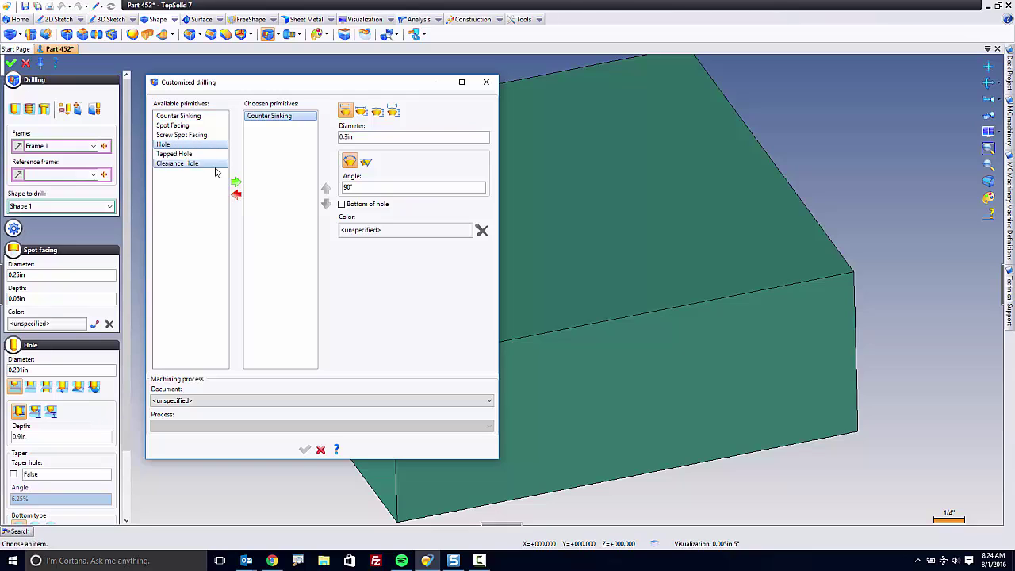
click(236, 182)
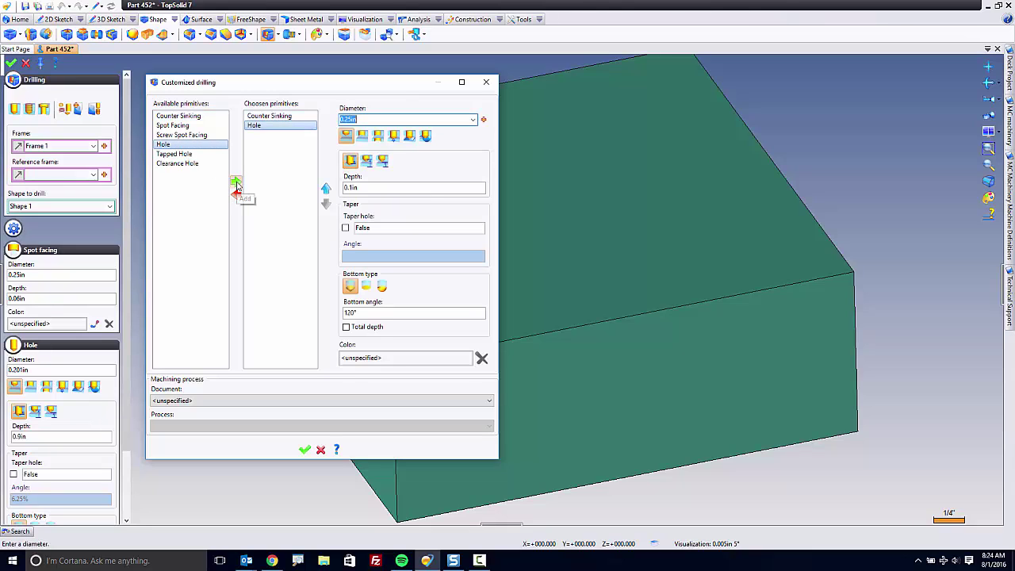
click(195, 156)
click(235, 182)
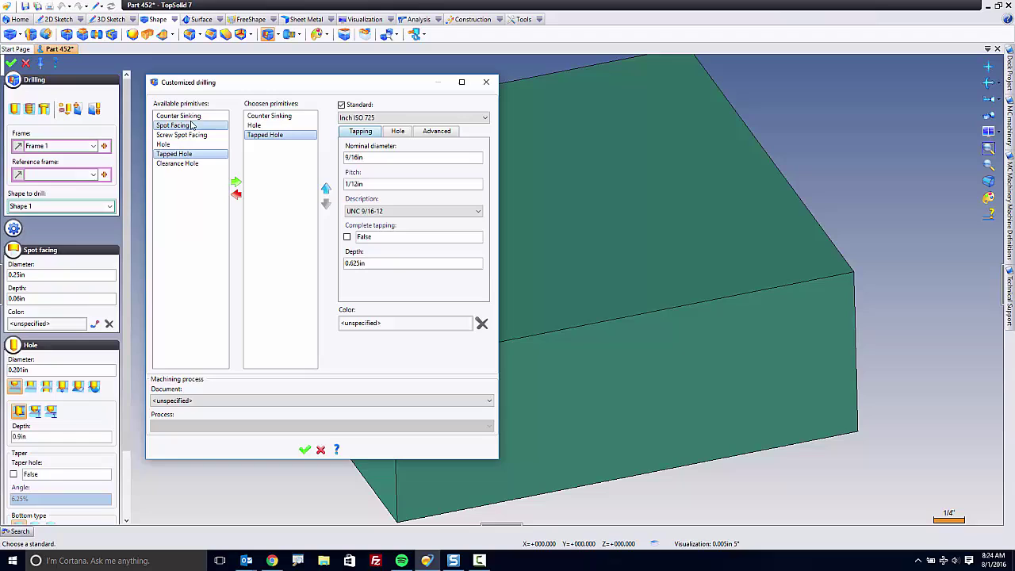
click(236, 184)
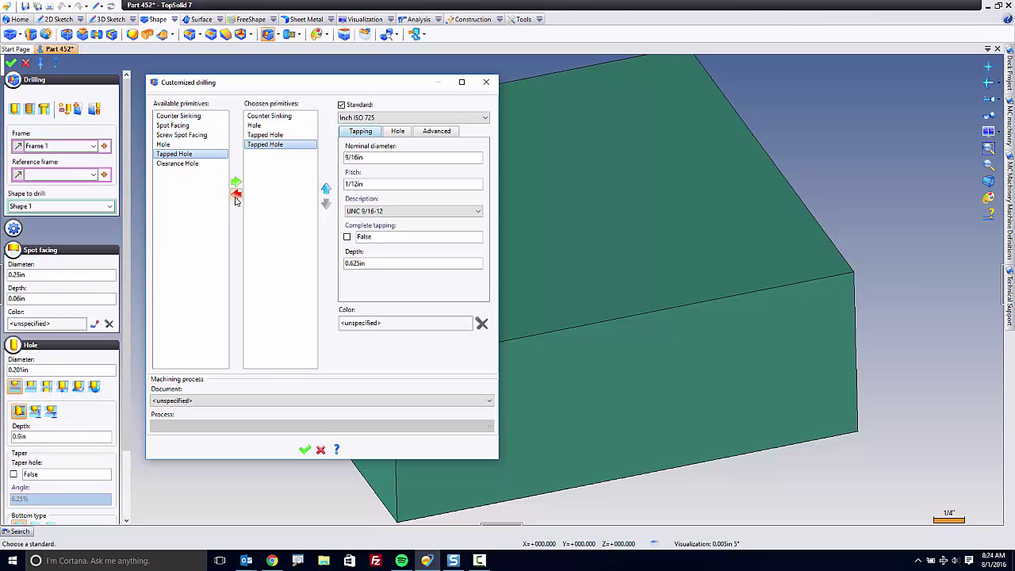
click(236, 196)
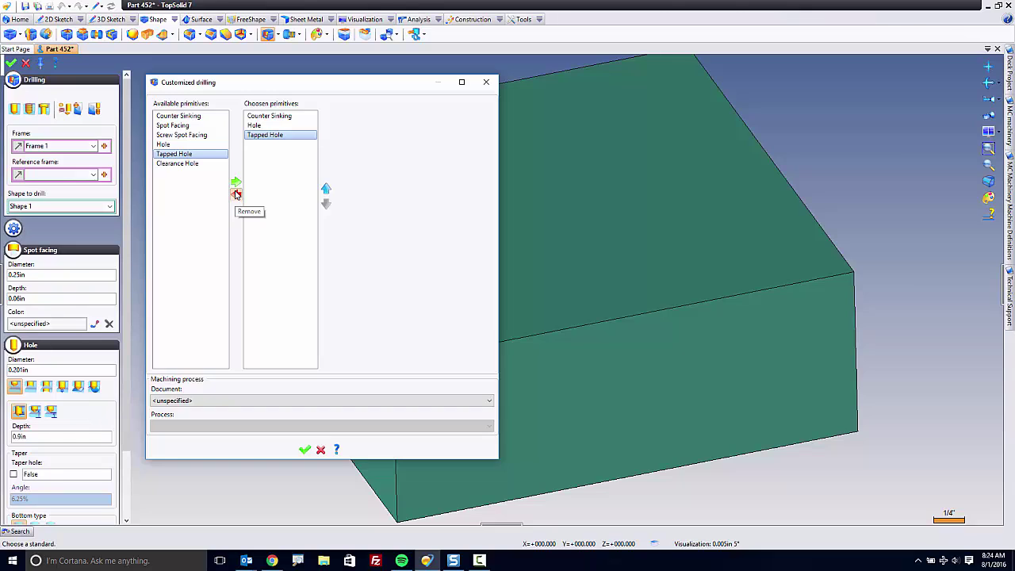
Review the chosen primitives, set the tapped hole to UNC 1/4-20, and apply the customized drilling.
click(285, 117)
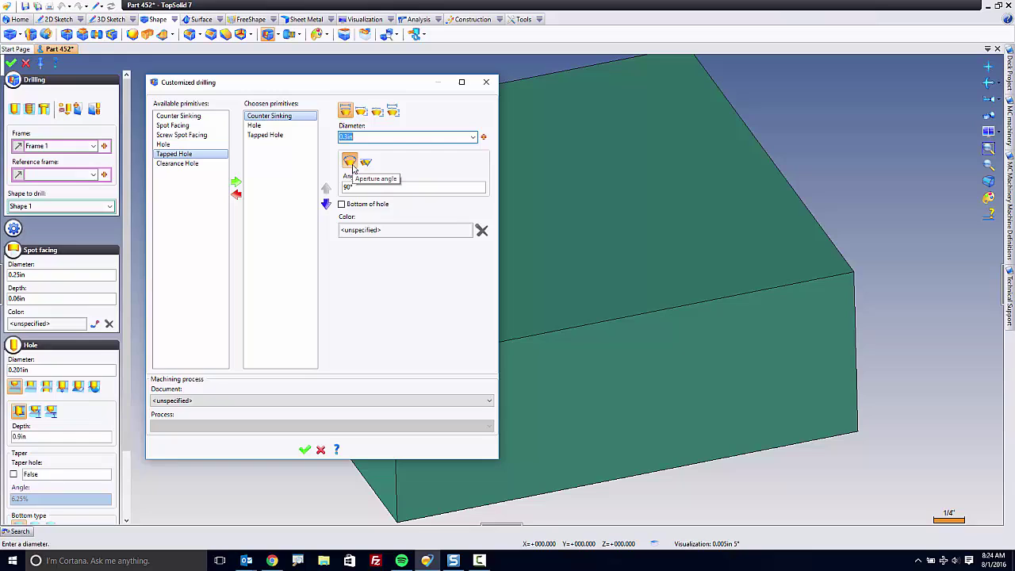
click(270, 127)
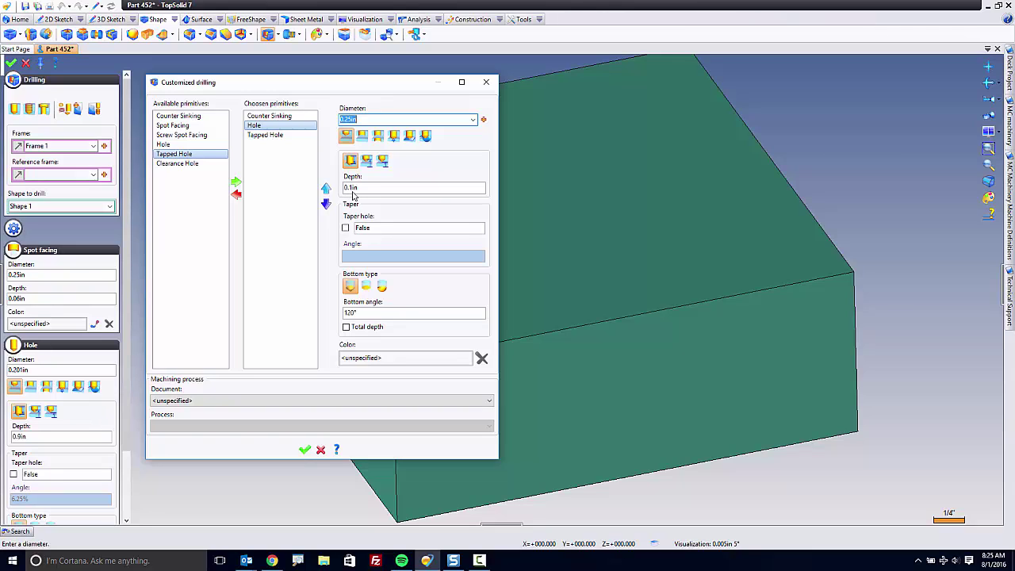
click(272, 135)
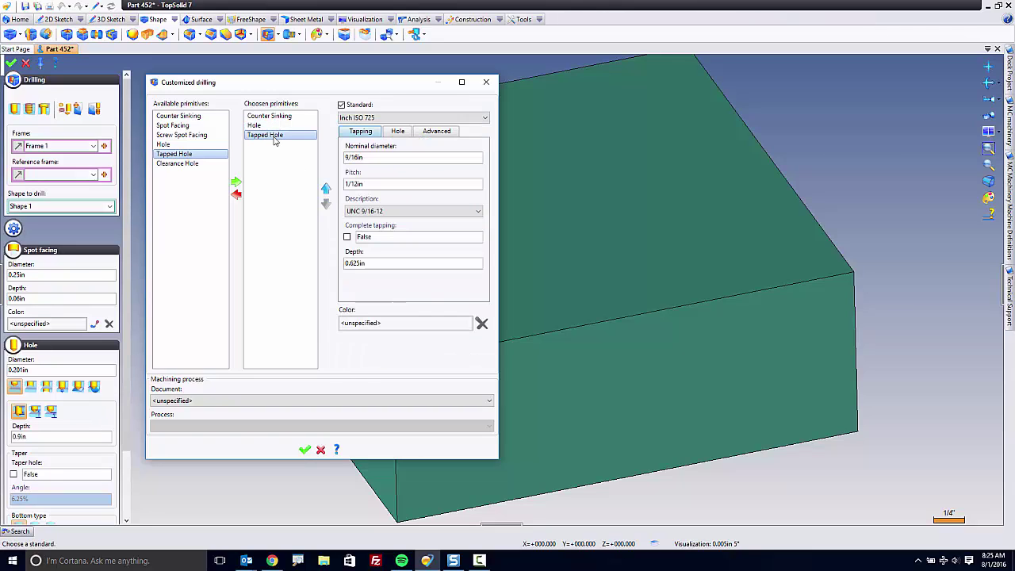
click(377, 211)
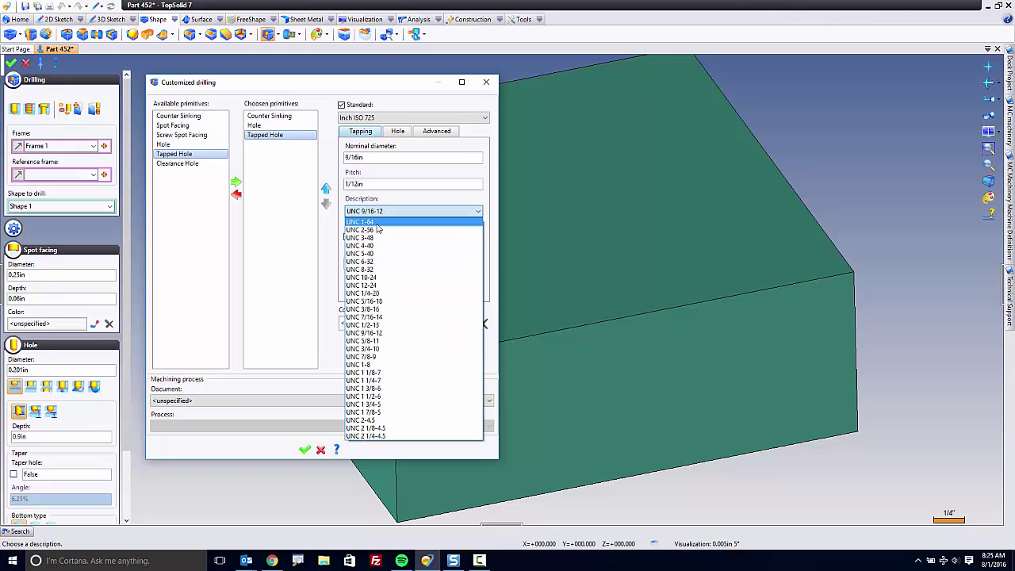
click(384, 293)
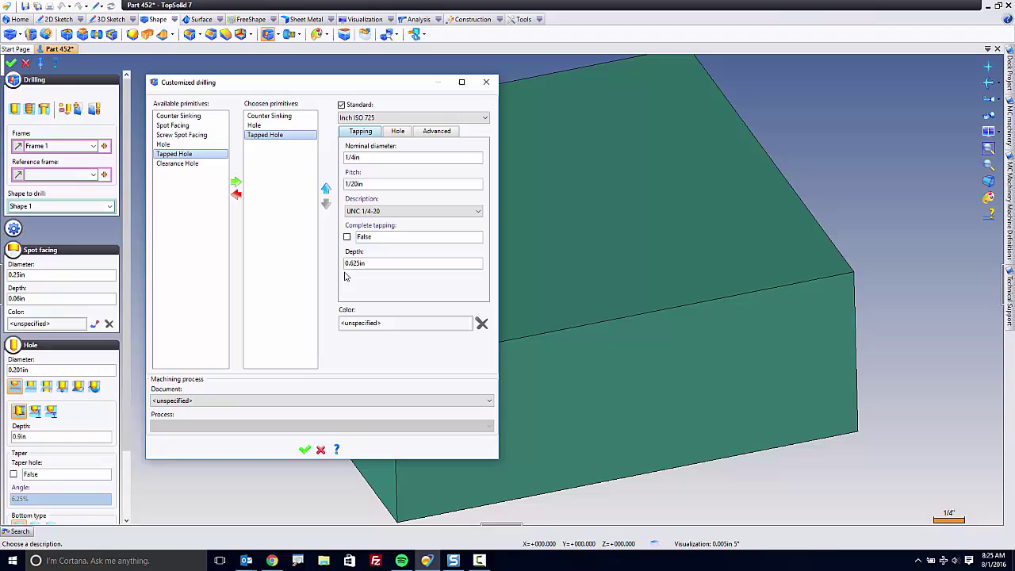
click(400, 131)
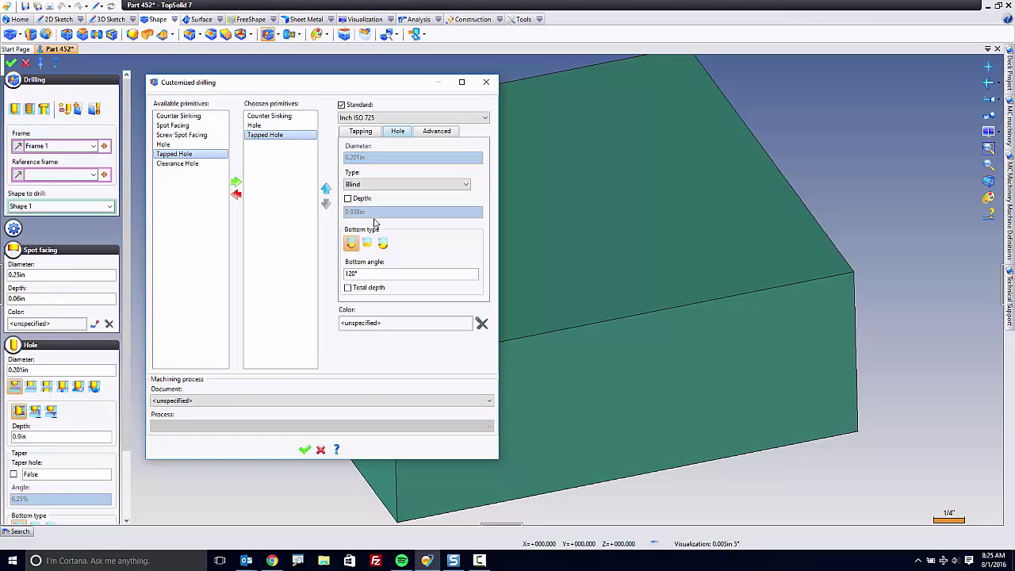
click(305, 449)
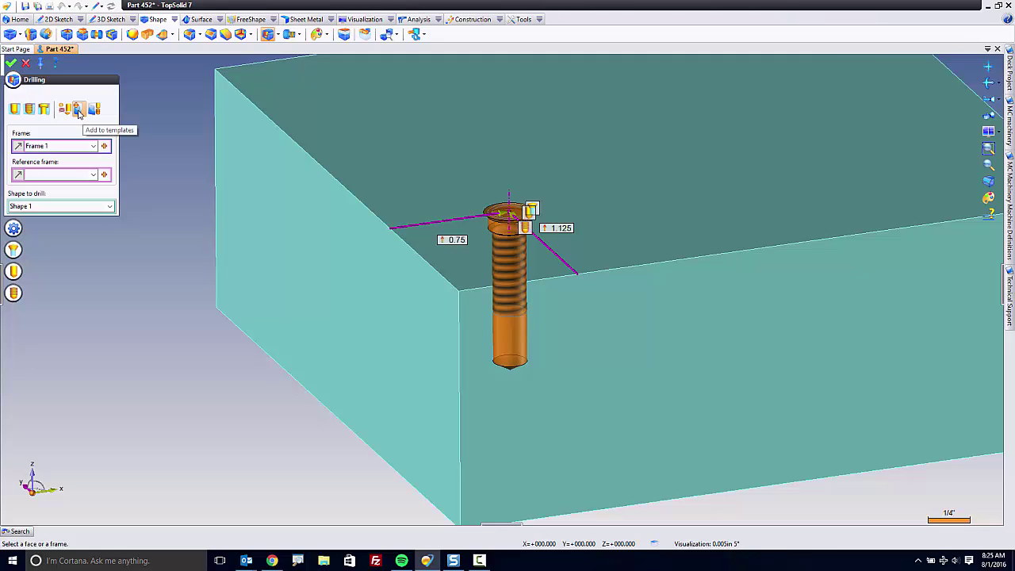
Save the customized drilling as a template named "My tapping" in the My Templates project.
click(78, 111)
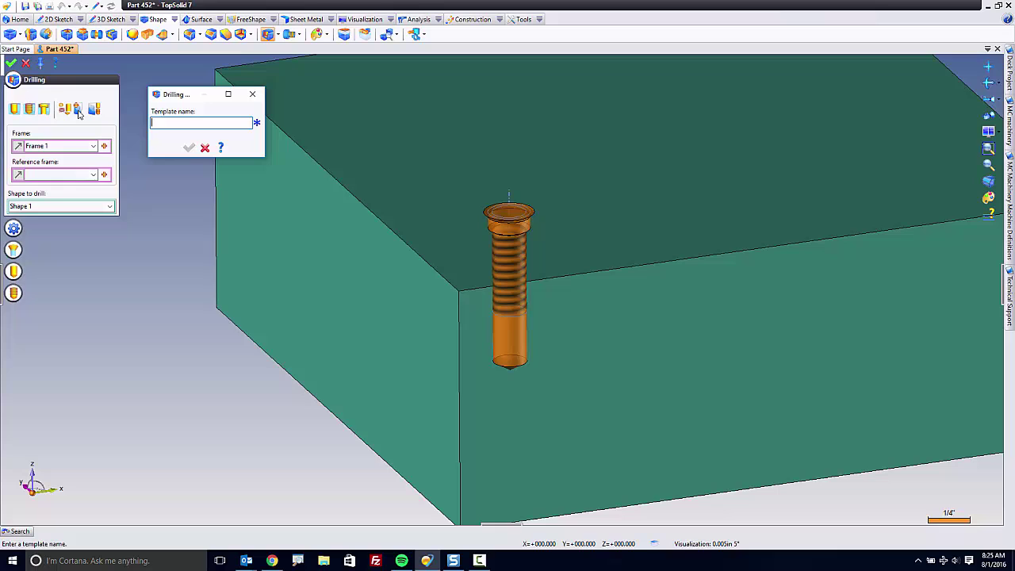
text(My tapping)
key(Return)
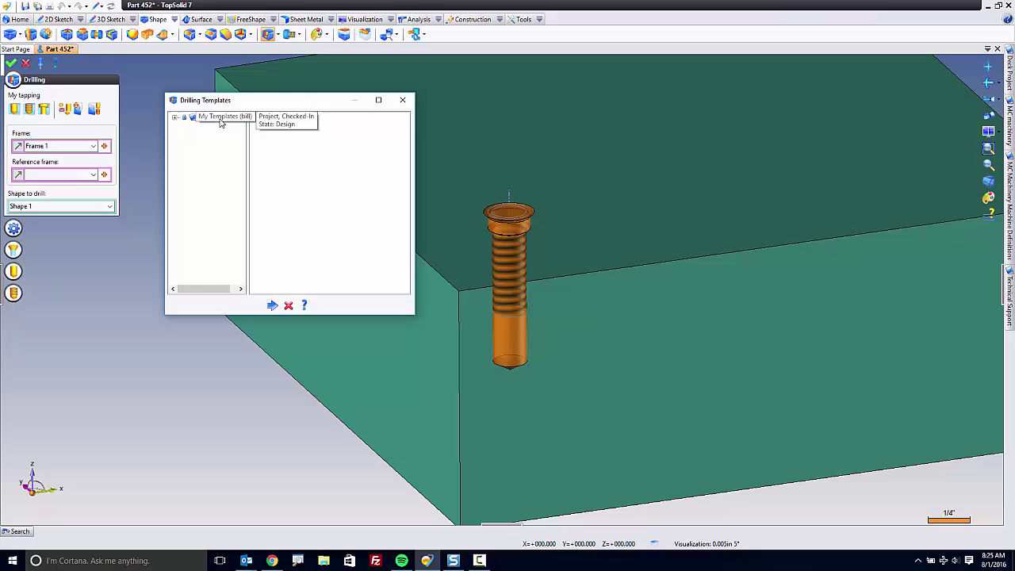
right_click(221, 121)
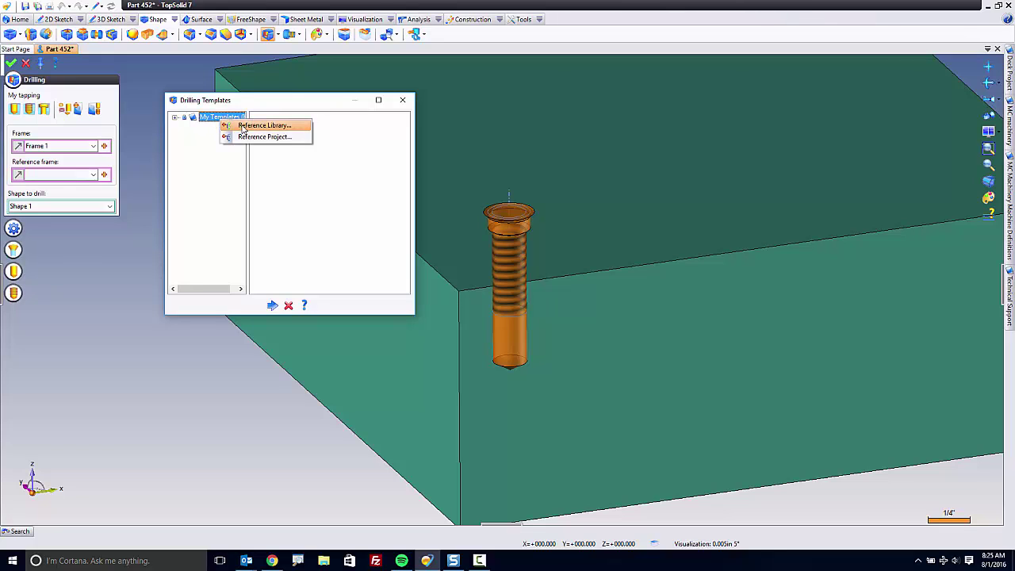
click(224, 169)
click(175, 118)
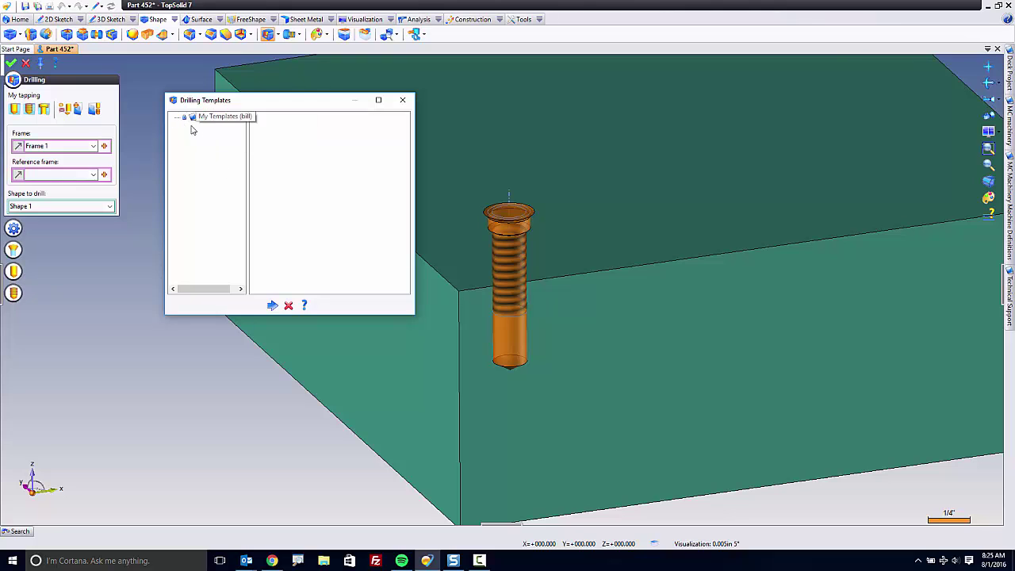
click(273, 306)
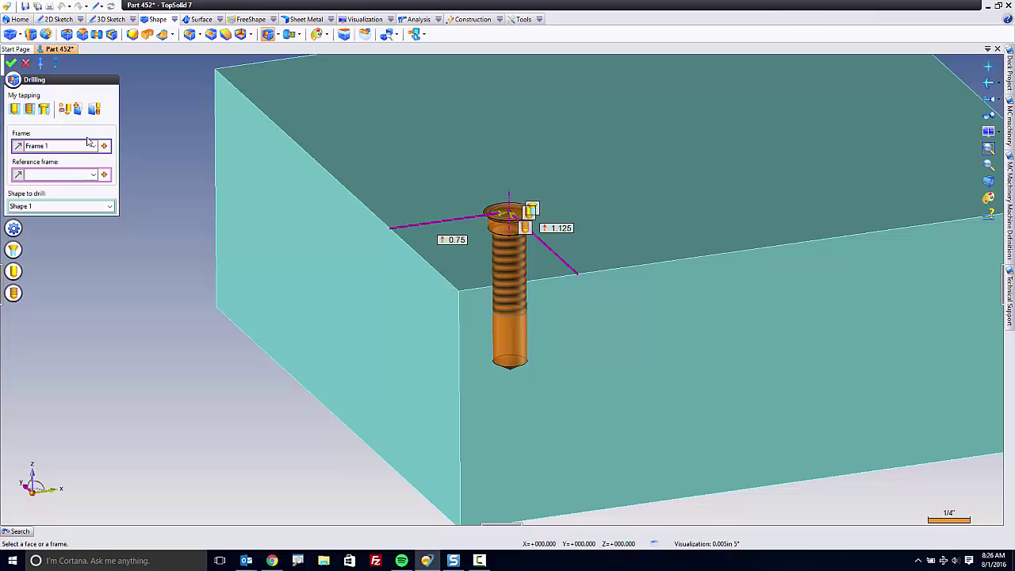
Create the customized hole in the block and finish the Drilling command.
click(12, 64)
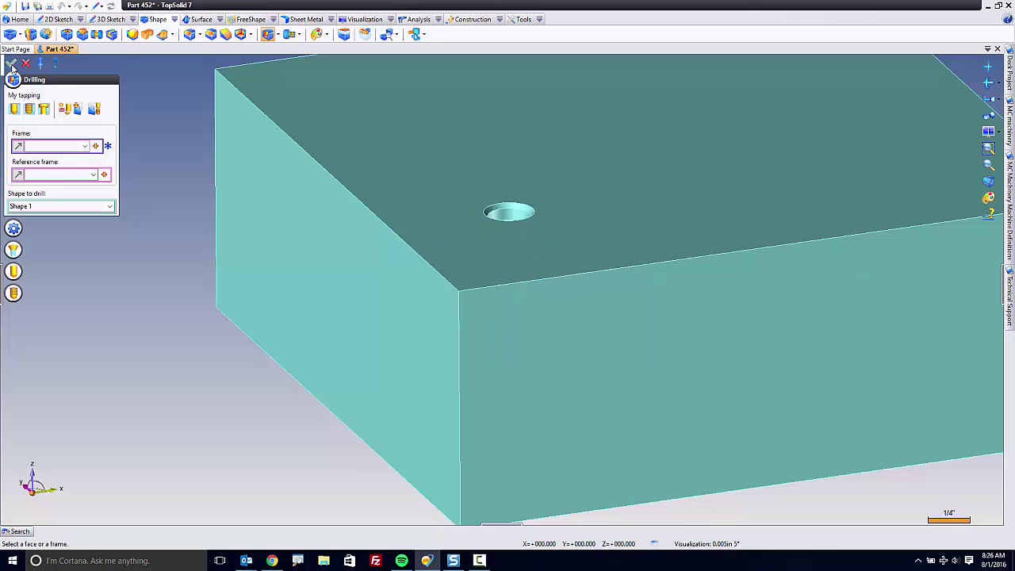
click(11, 65)
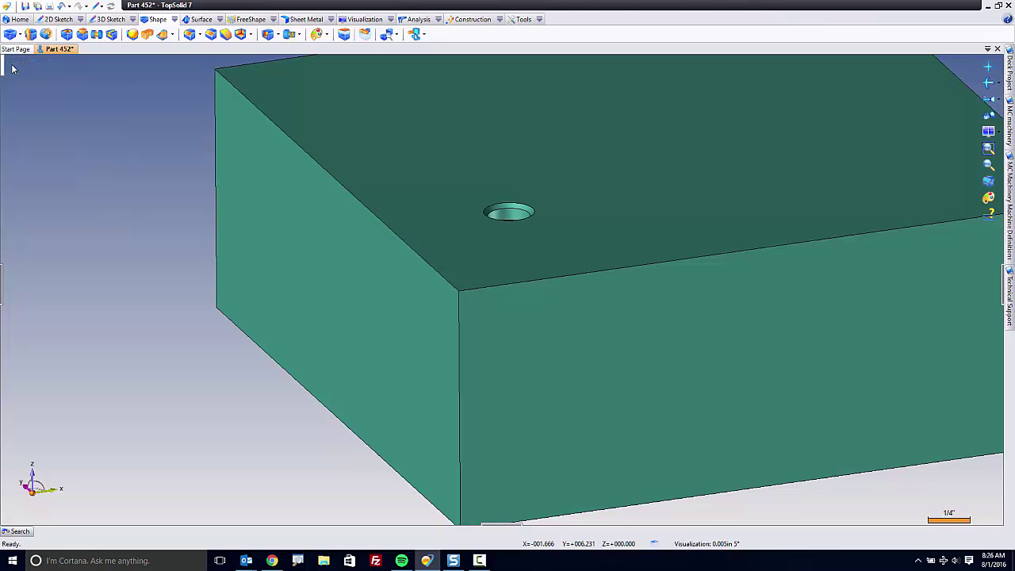
Place a second drilling on the top face, 1.625 in and 1.375 in from the edges, using the "My tapping" template.
middle_drag(11, 68, 463, 197)
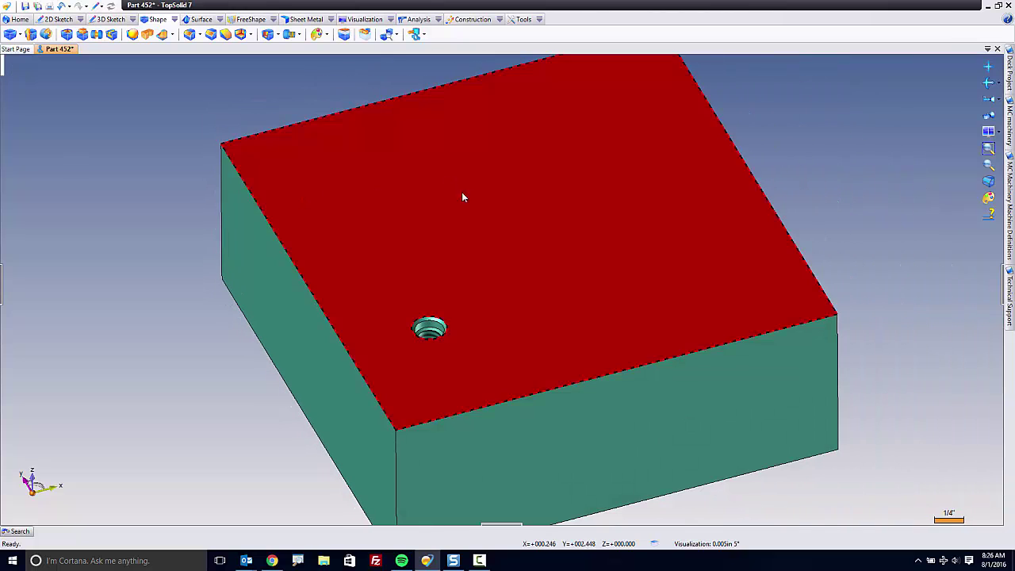
right_click(463, 197)
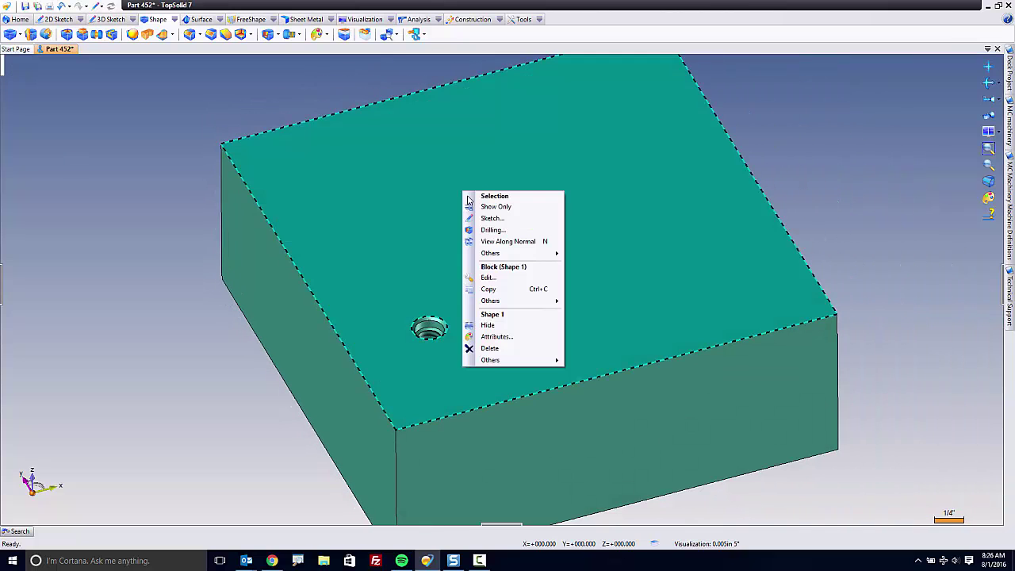
click(510, 234)
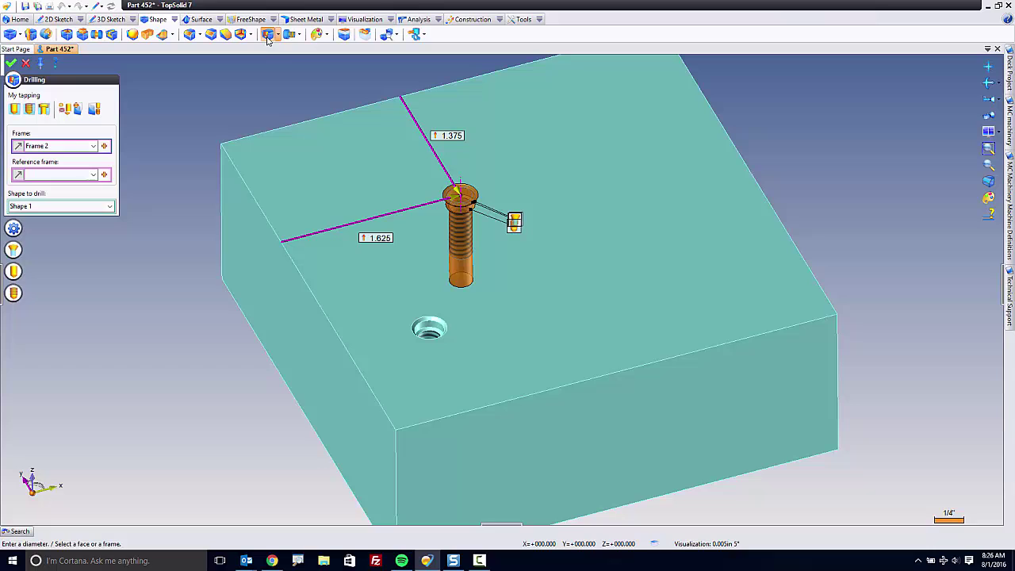
click(15, 109)
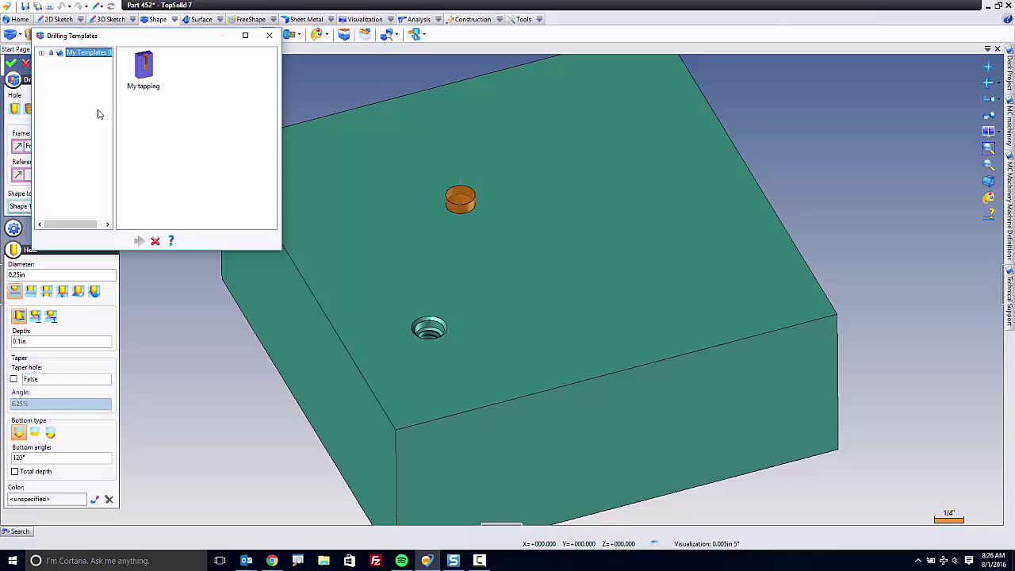
click(148, 70)
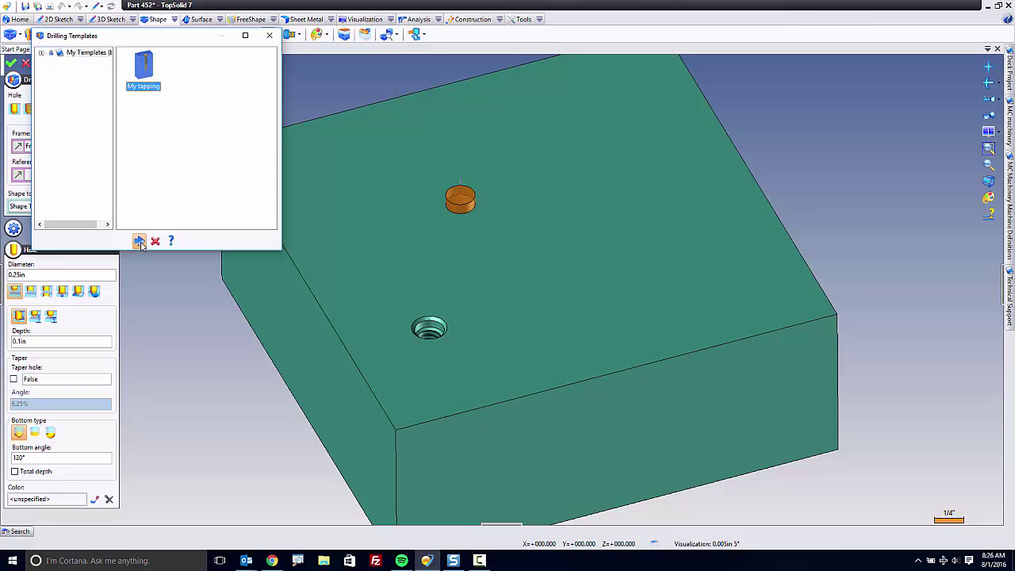
click(139, 241)
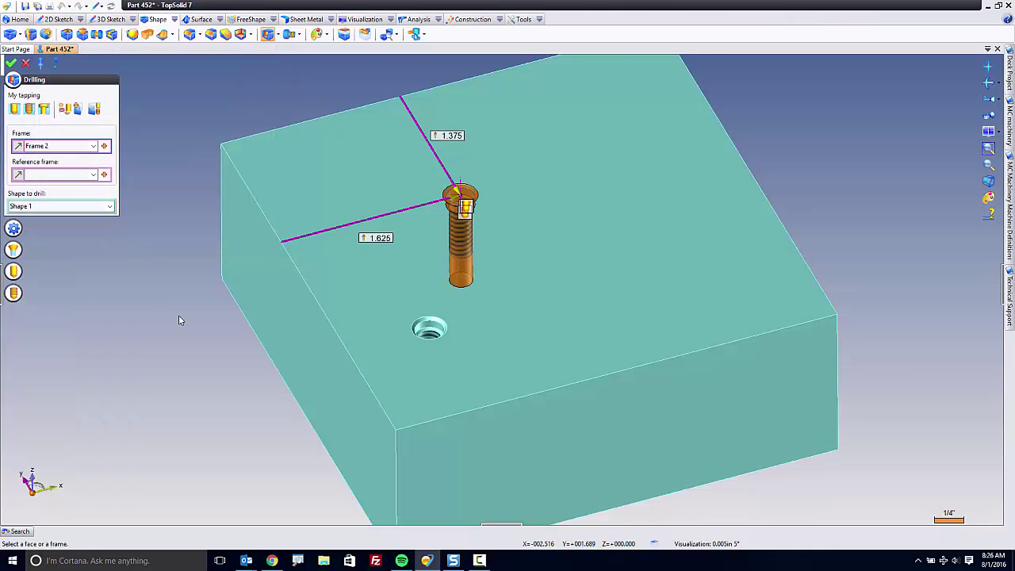
Examine the counter sinking, hole and tapped hole settings of the second drilling.
click(13, 250)
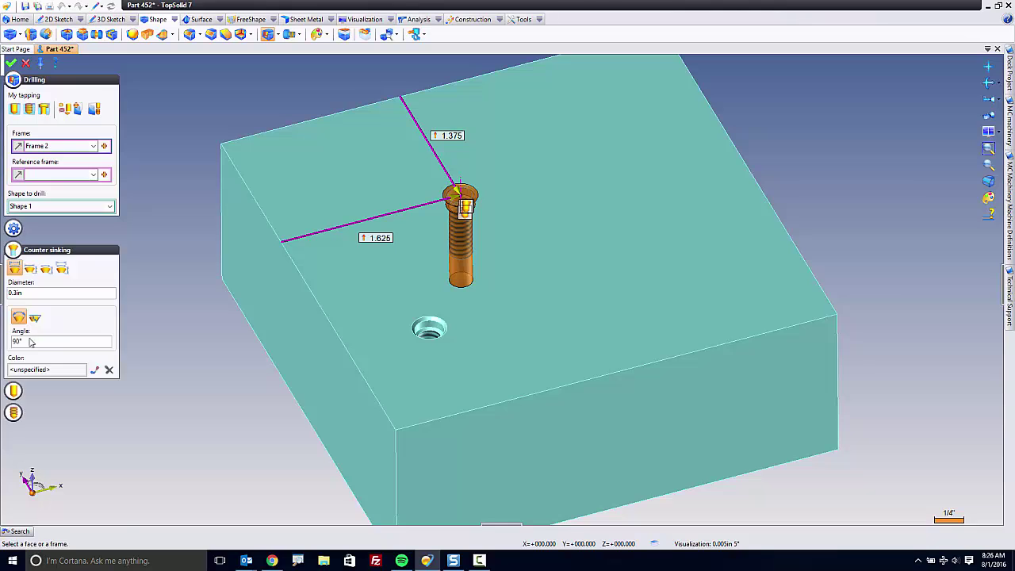
click(13, 391)
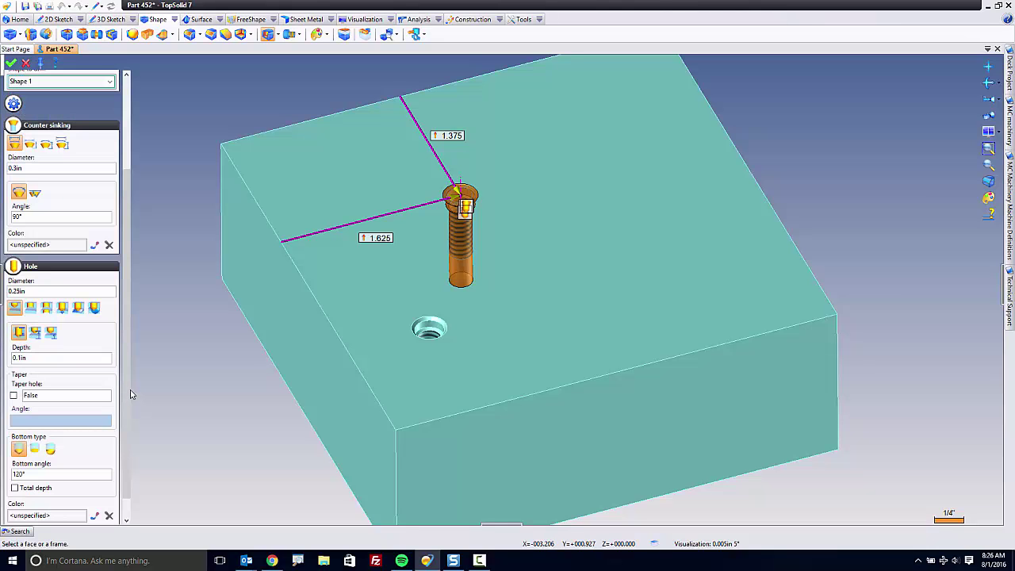
scroll(124, 417, down, 3)
click(14, 518)
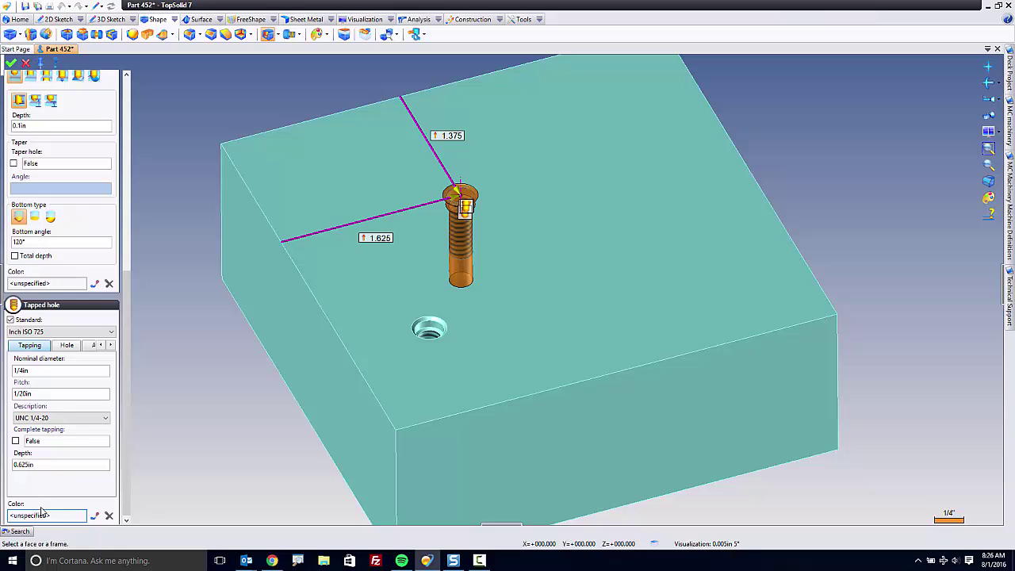